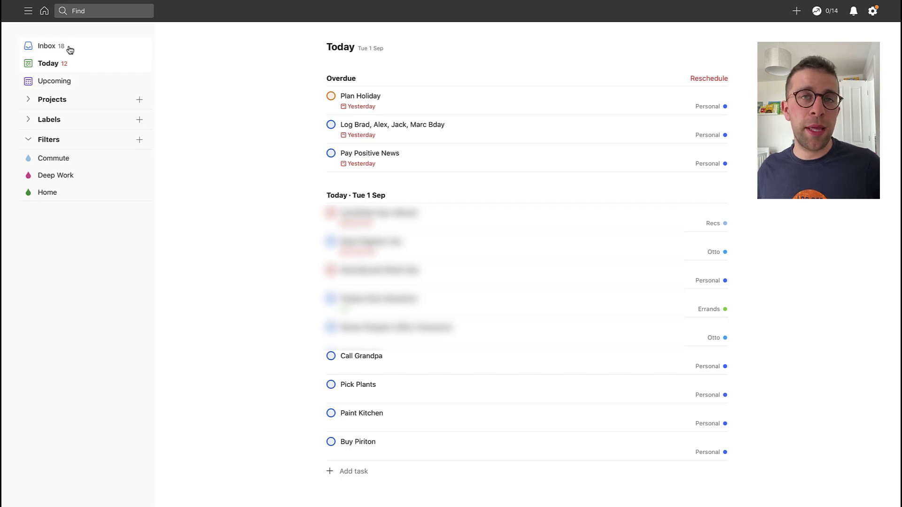
Step: Show Todoist's Upcoming tasks view before returning to the Notion Aug 28th - Sept 3rd board
left_click(89, 83)
scroll(328, 266, "down", 5)
scroll(328, 266, "down", 3)
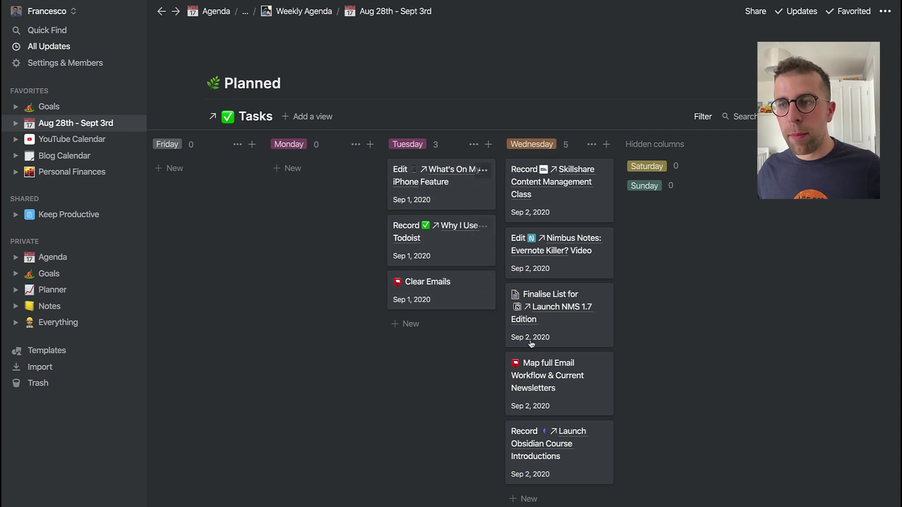
scroll(604, 236, "up", 2)
scroll(604, 236, "up", 3)
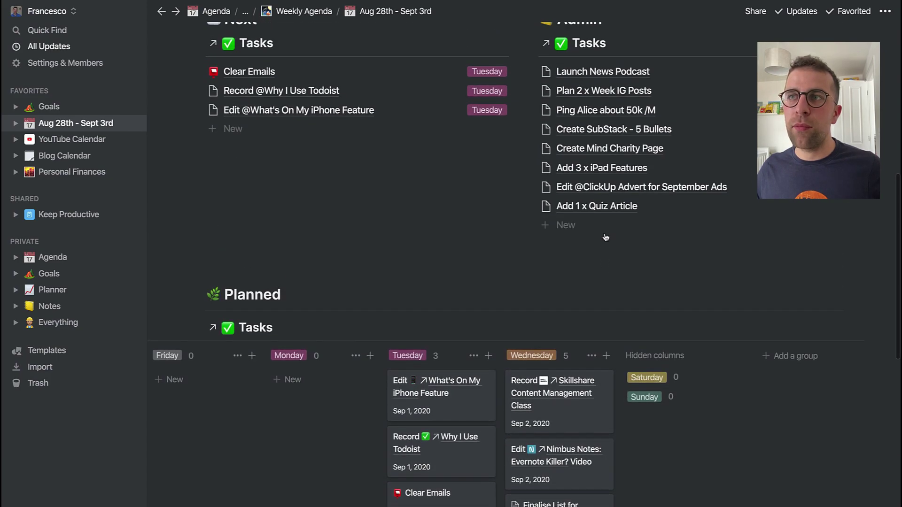
scroll(604, 236, "up", 2)
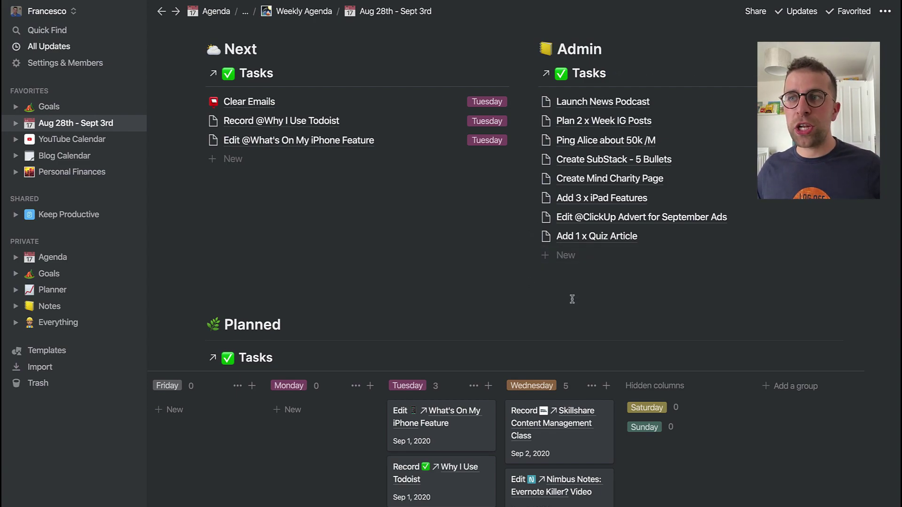
scroll(526, 307, "down", 2)
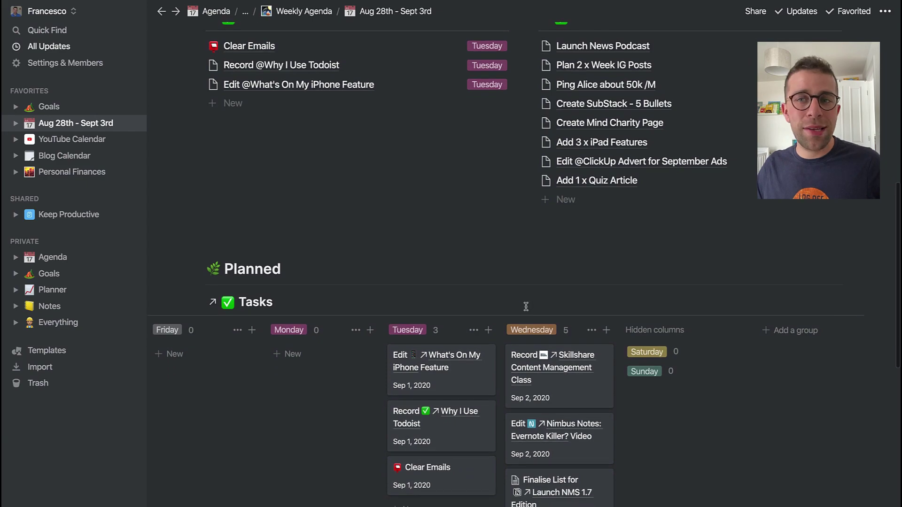
scroll(526, 307, "down", 3)
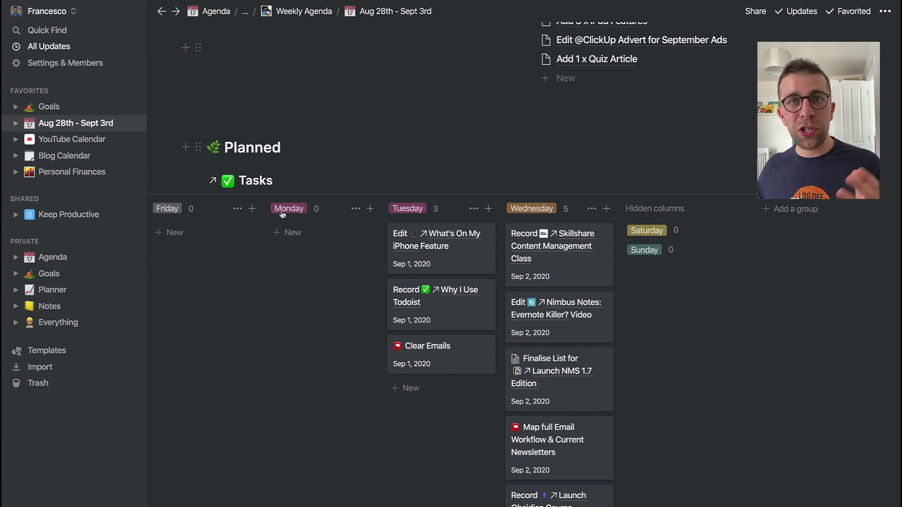
mouse_move(316, 296)
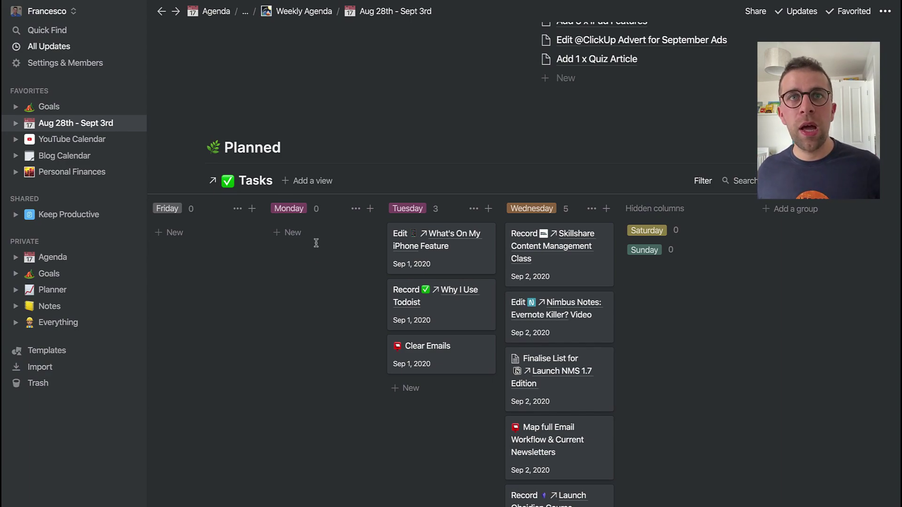
left_click(47, 10)
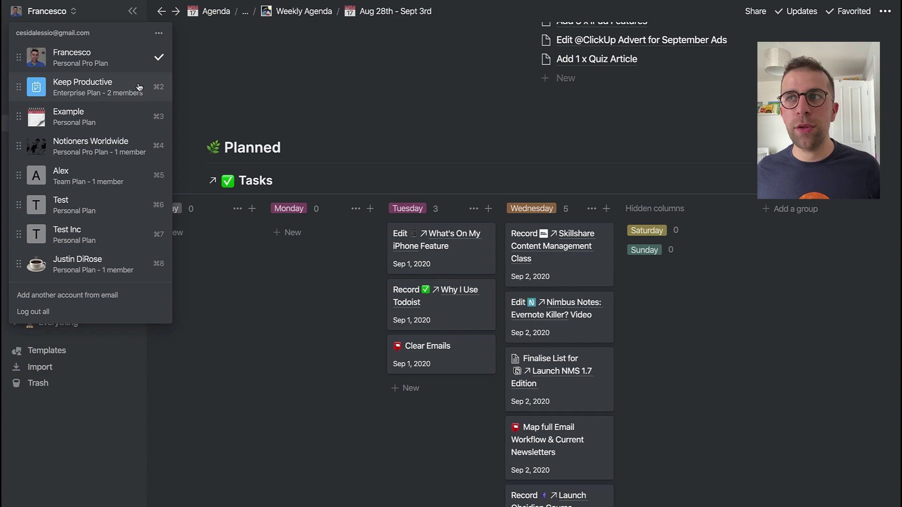
left_click(295, 83)
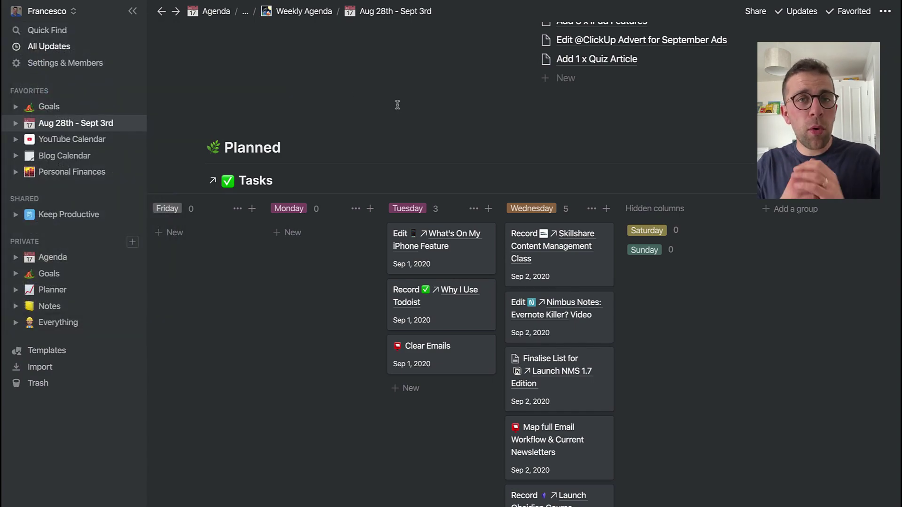